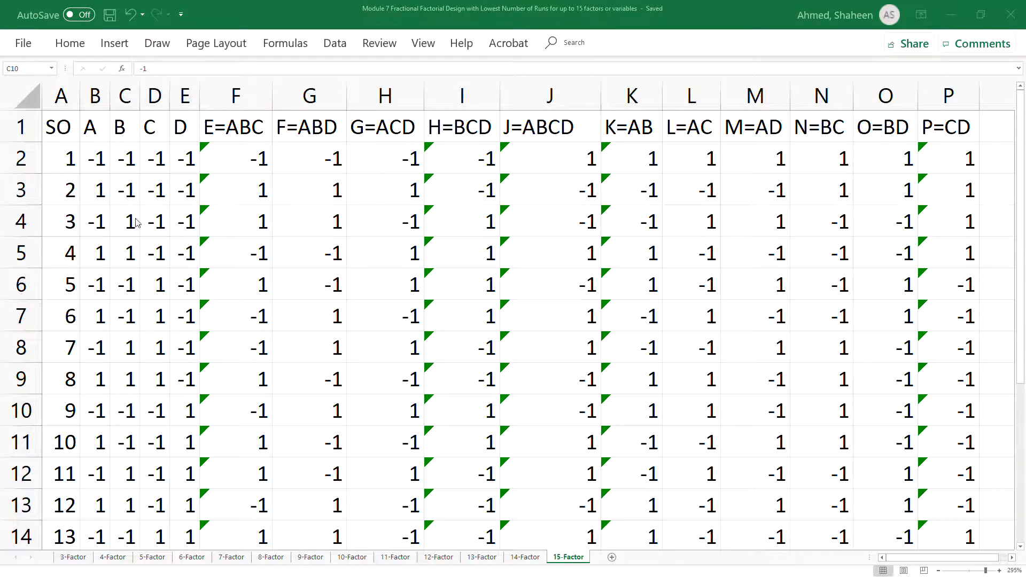
{"action": "scroll", "coordinate": [136, 228], "scroll_direction": "down", "scroll_amount": 1}
{"action": "scroll", "coordinate": [116, 312], "scroll_direction": "down", "scroll_amount": 1}
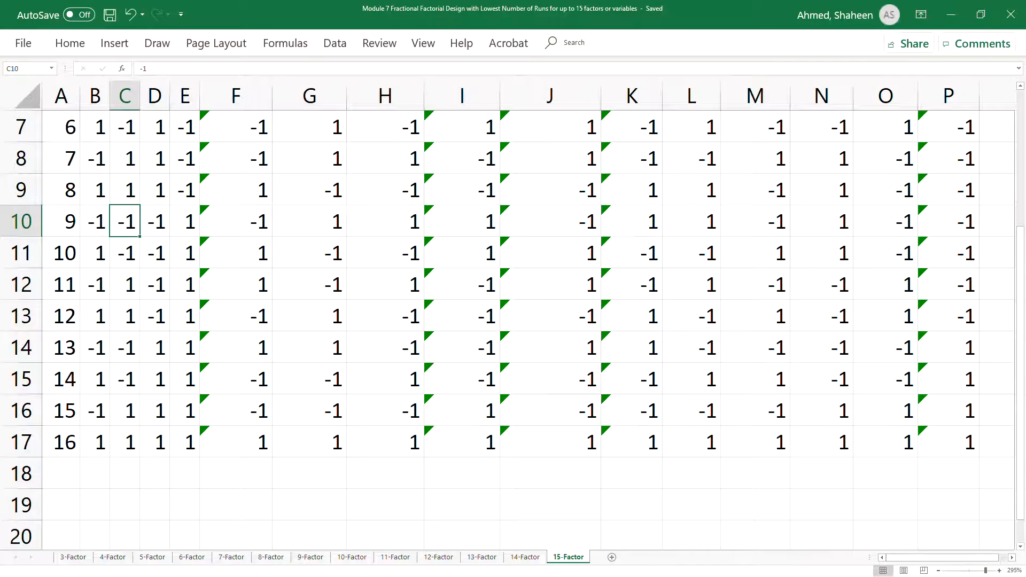
Step: Highlight the 16 runs, the base factor columns A–D and the generated columns E=ABC through P=CD
{"action": "left_click", "coordinate": [63, 444]}
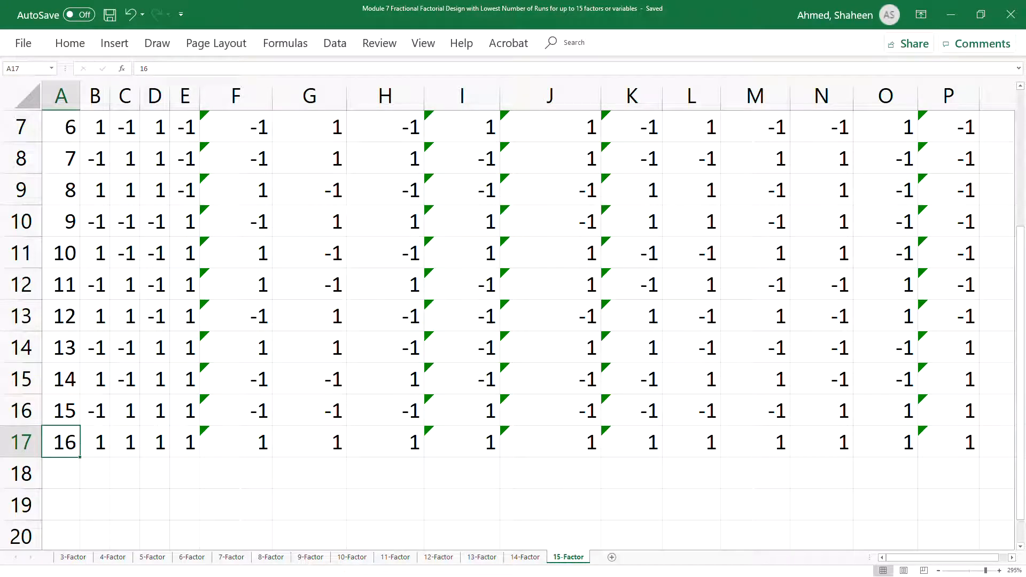
{"action": "scroll", "coordinate": [513, 320], "scroll_direction": "up", "scroll_amount": 5}
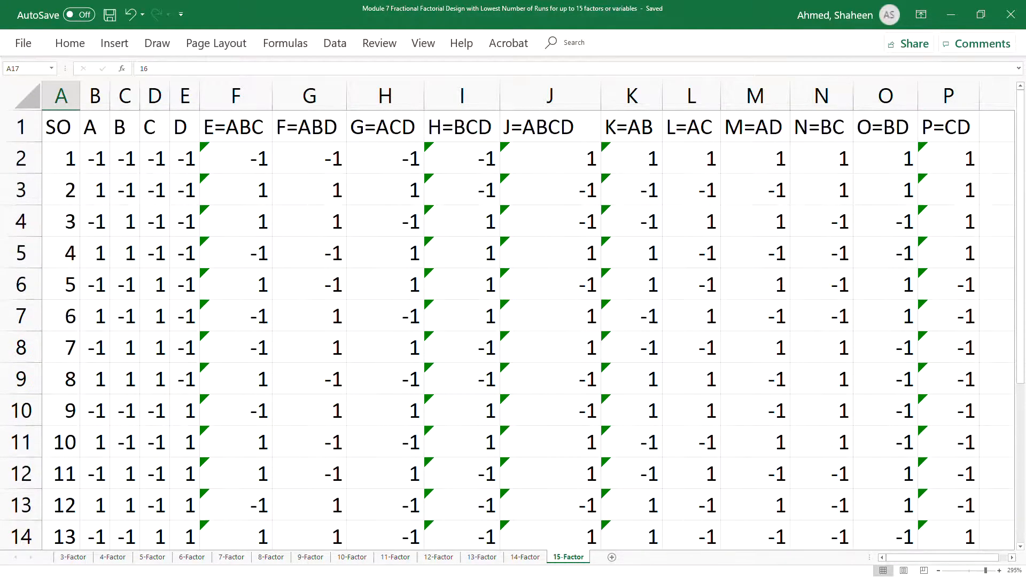
{"action": "scroll", "coordinate": [513, 320], "scroll_direction": "down", "scroll_amount": 8}
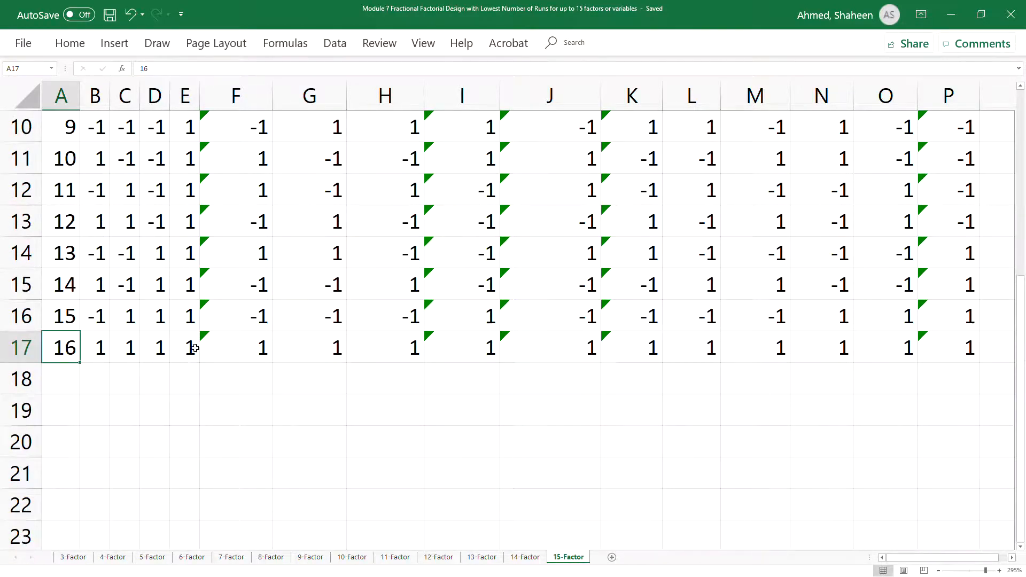
{"action": "mouse_move", "coordinate": [191, 348]}
{"action": "left_mouse_down"}
{"action": "mouse_move", "coordinate": [124, 253]}
{"action": "mouse_move", "coordinate": [61, 101]}
{"action": "left_mouse_up"}
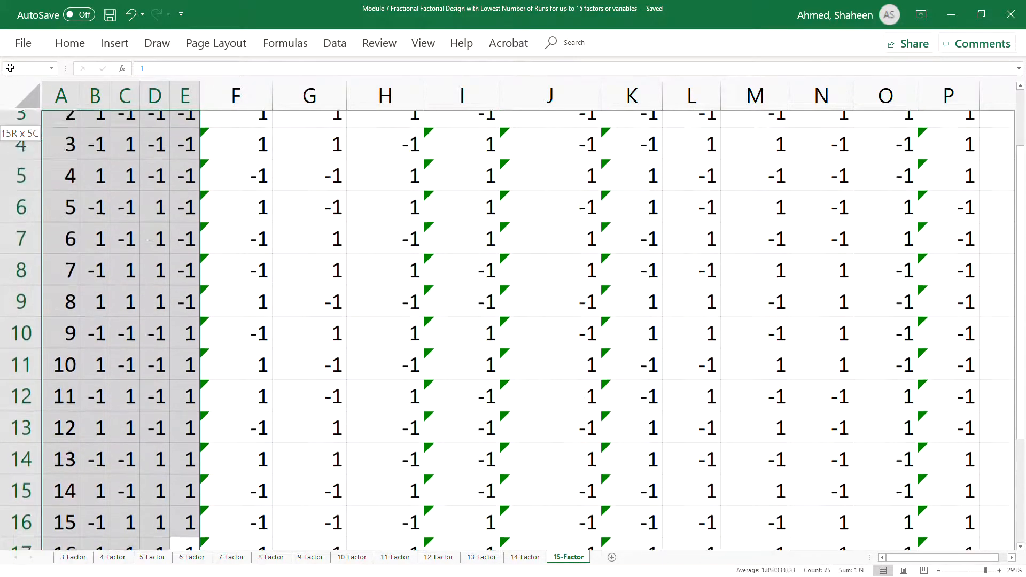
{"action": "left_click", "coordinate": [185, 253]}
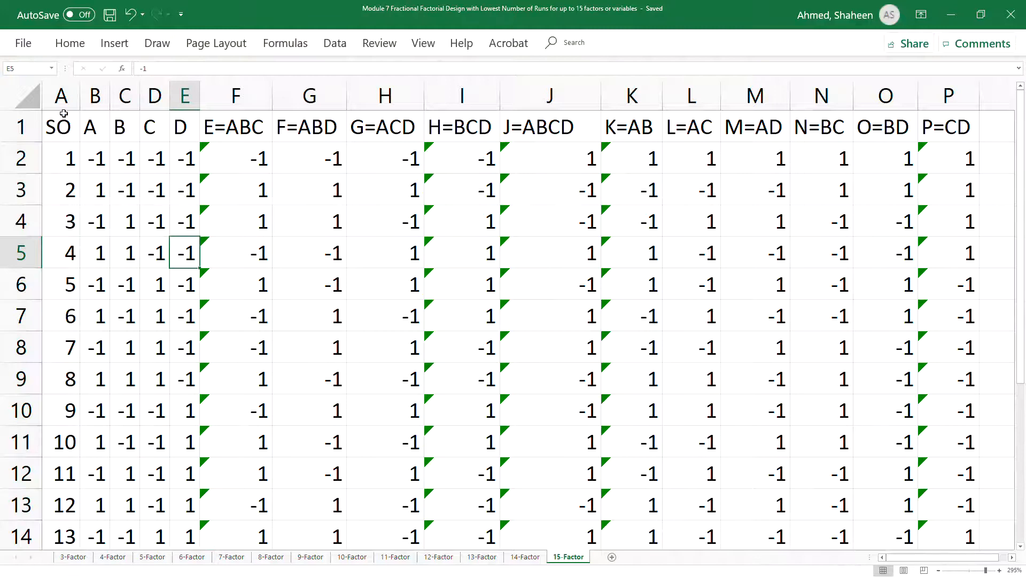
{"action": "left_click_drag", "start_coordinate": [119, 190], "coordinate": [118, 535]}
{"action": "left_click_drag", "start_coordinate": [61, 96], "coordinate": [184, 96]}
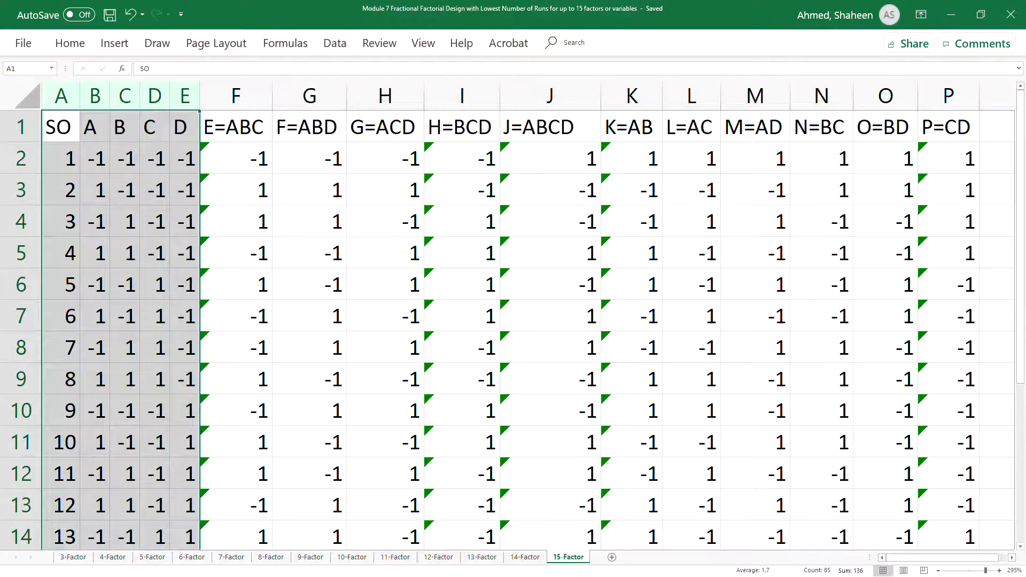
{"action": "left_click_drag", "start_coordinate": [234, 96], "coordinate": [949, 96]}
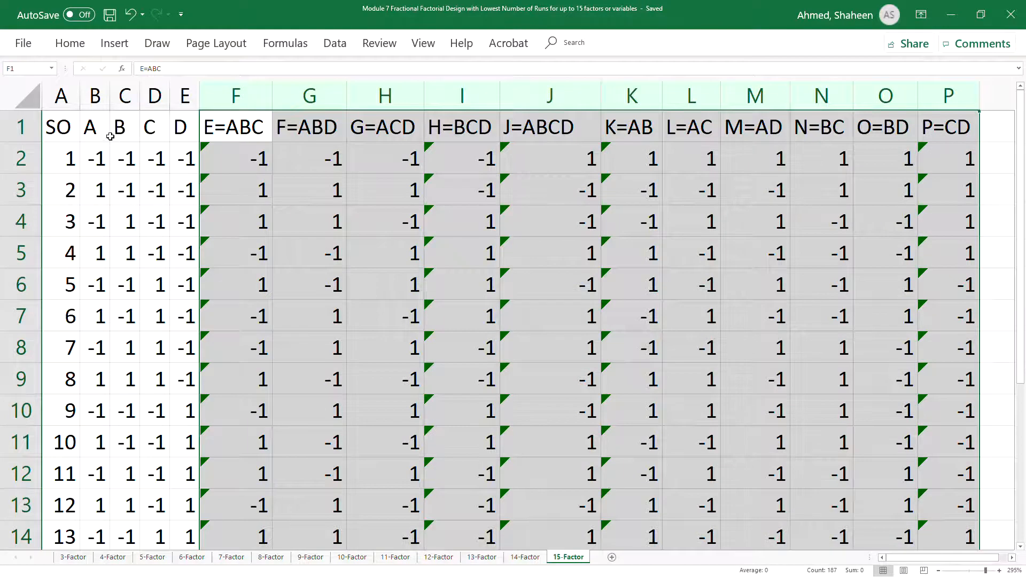
{"action": "left_click_drag", "start_coordinate": [94, 96], "coordinate": [185, 96]}
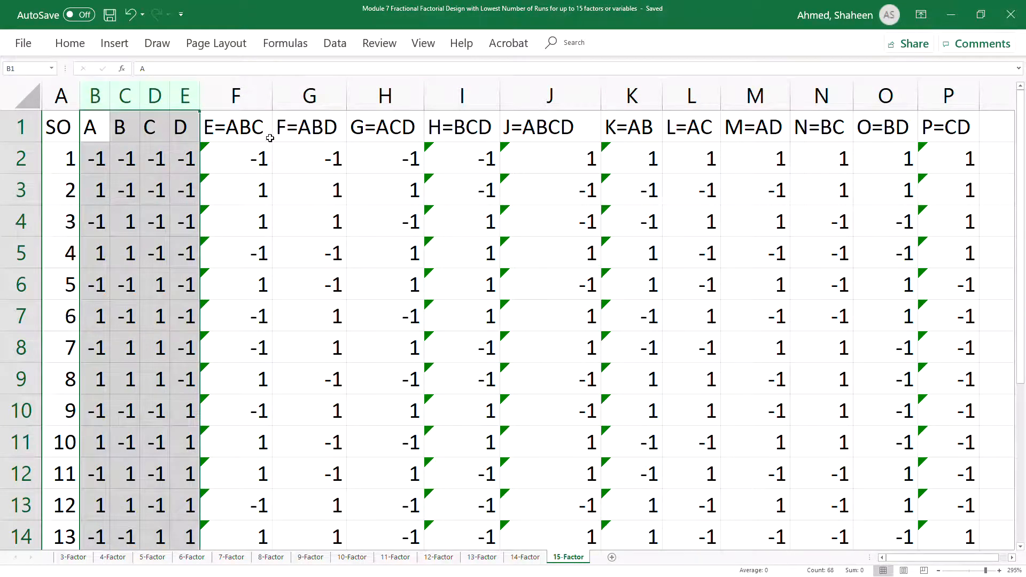
{"action": "left_click", "coordinate": [233, 132]}
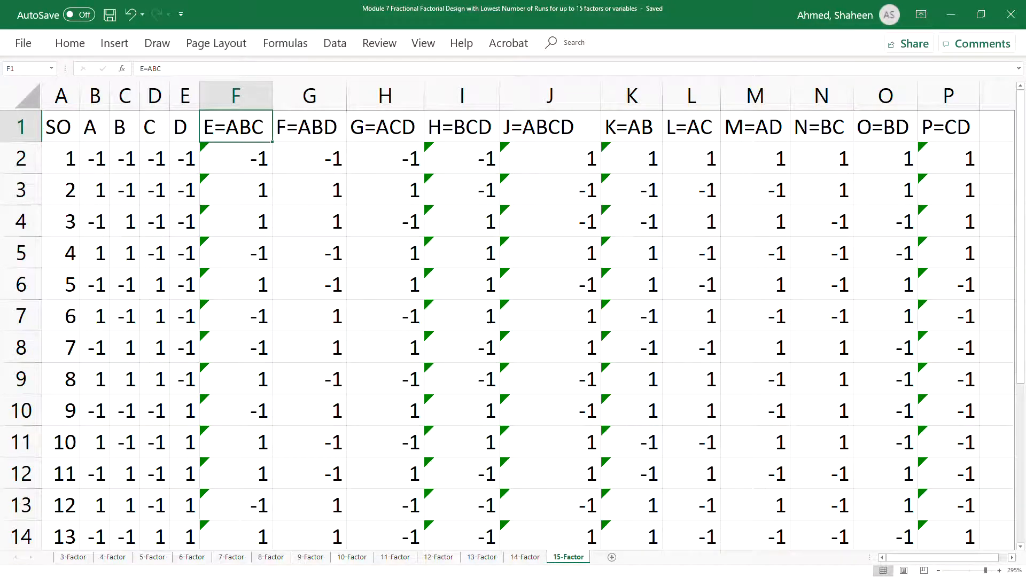
Step: Review the Module 7 one-half and one-quarter fraction lesson titles in the browser, then return
{"action": "key", "text": "alt+Tab"}
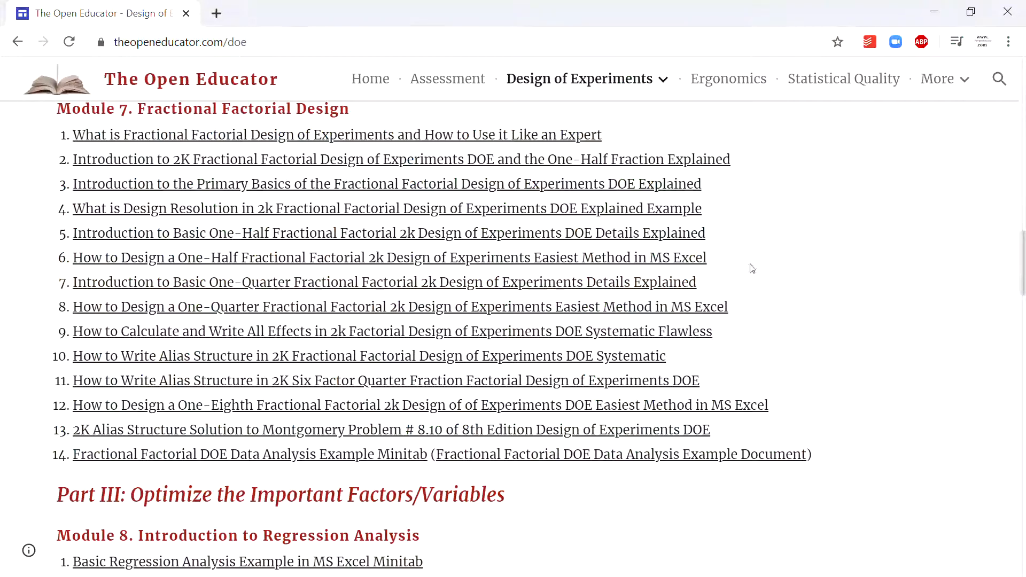
{"action": "left_click_drag", "start_coordinate": [717, 259], "coordinate": [74, 258]}
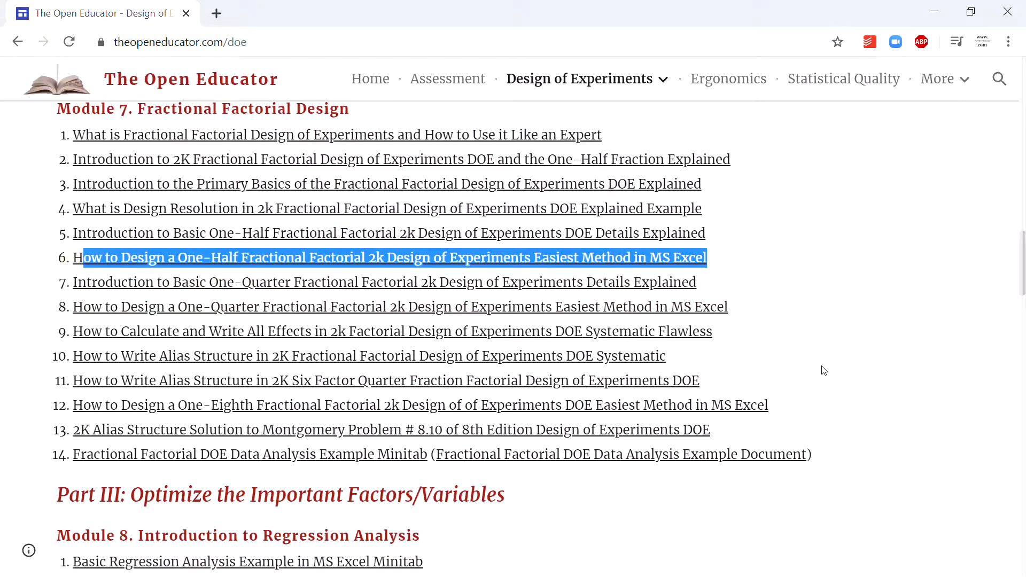
{"action": "left_click_drag", "start_coordinate": [731, 307], "coordinate": [90, 306]}
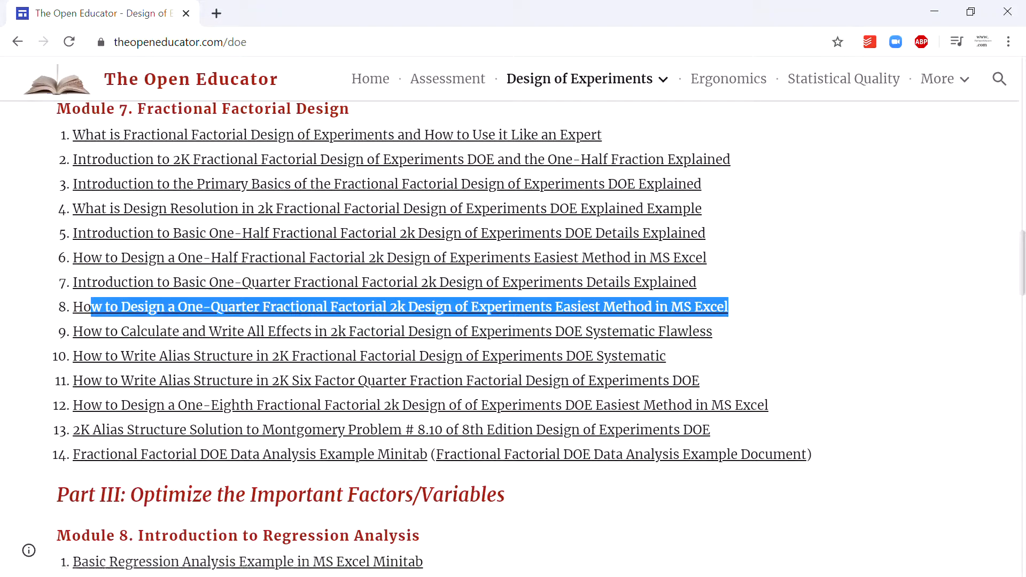
{"action": "left_click_drag", "start_coordinate": [814, 455], "coordinate": [44, 138]}
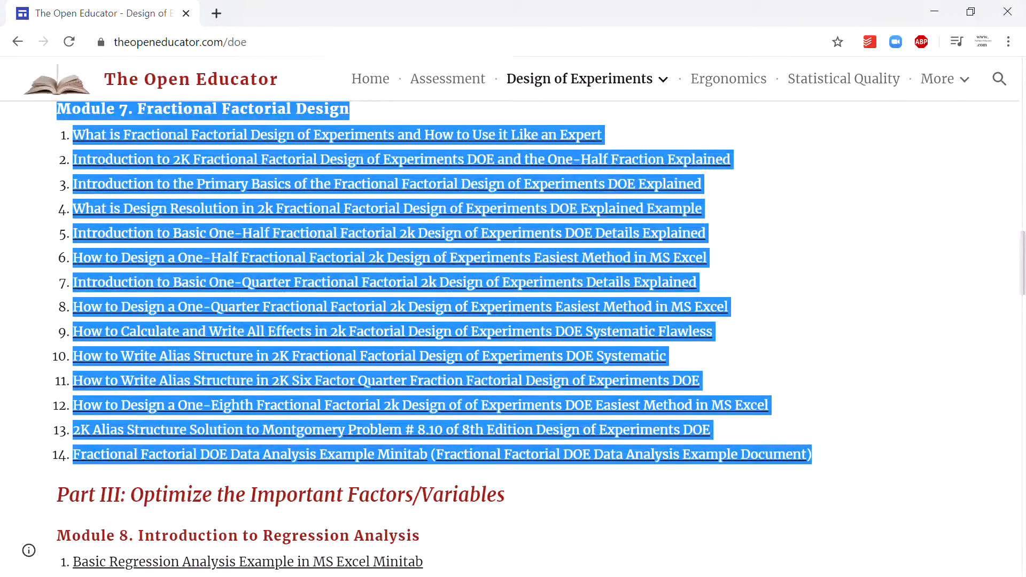
{"action": "key", "text": "alt+Tab"}
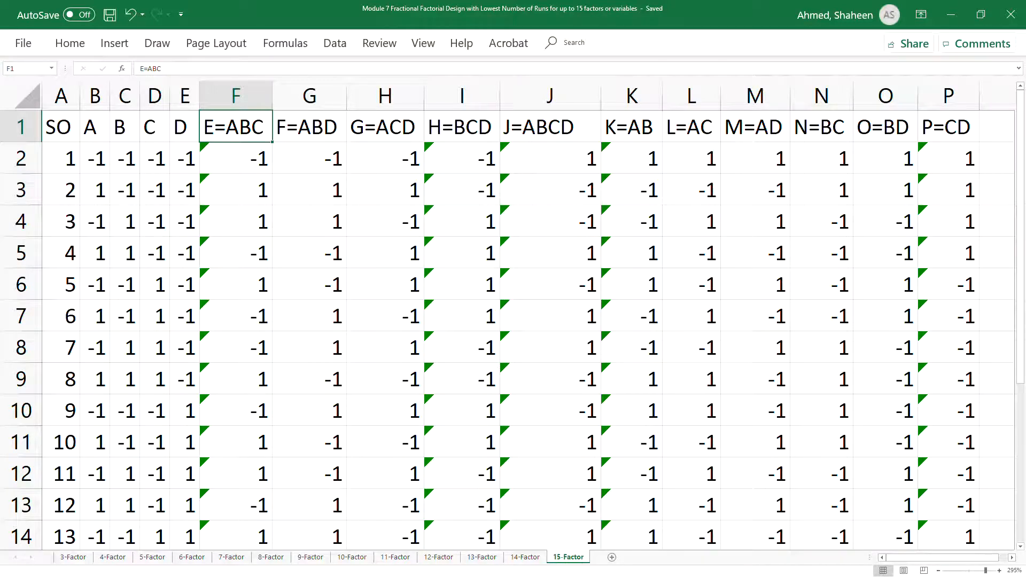
Step: Walk through the three- and four-factor generators E=ABC, F=ABD, G=ACD, H=BCD and J=ABCD
{"action": "double_click", "coordinate": [225, 129]}
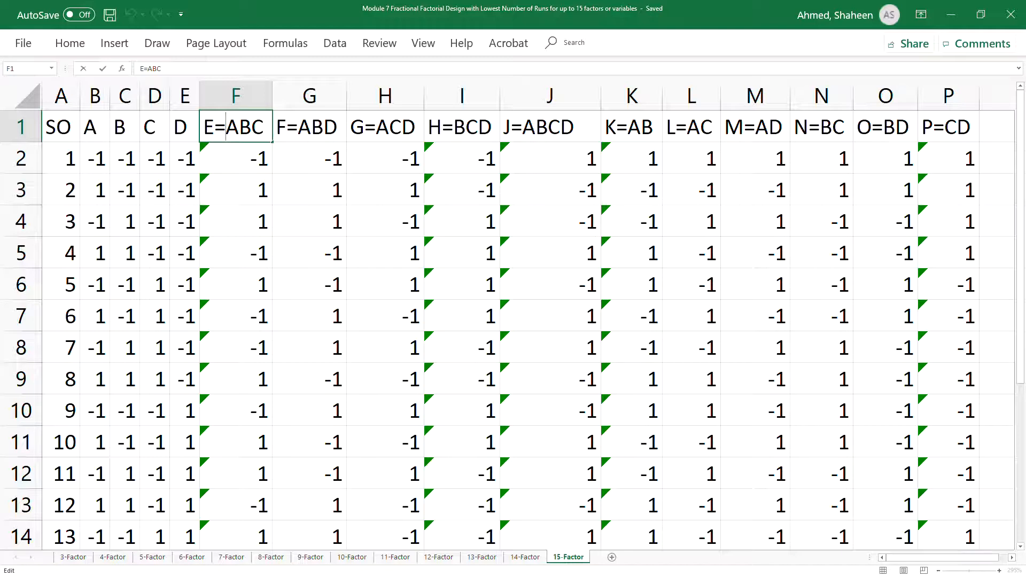
{"action": "left_click_drag", "start_coordinate": [94, 128], "coordinate": [155, 128]}
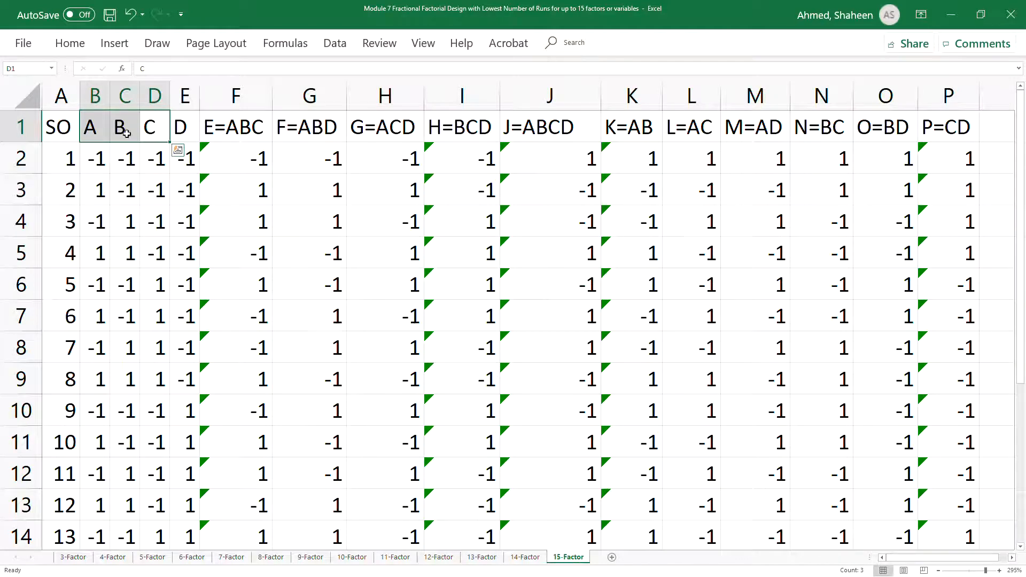
{"action": "left_click", "coordinate": [157, 161]}
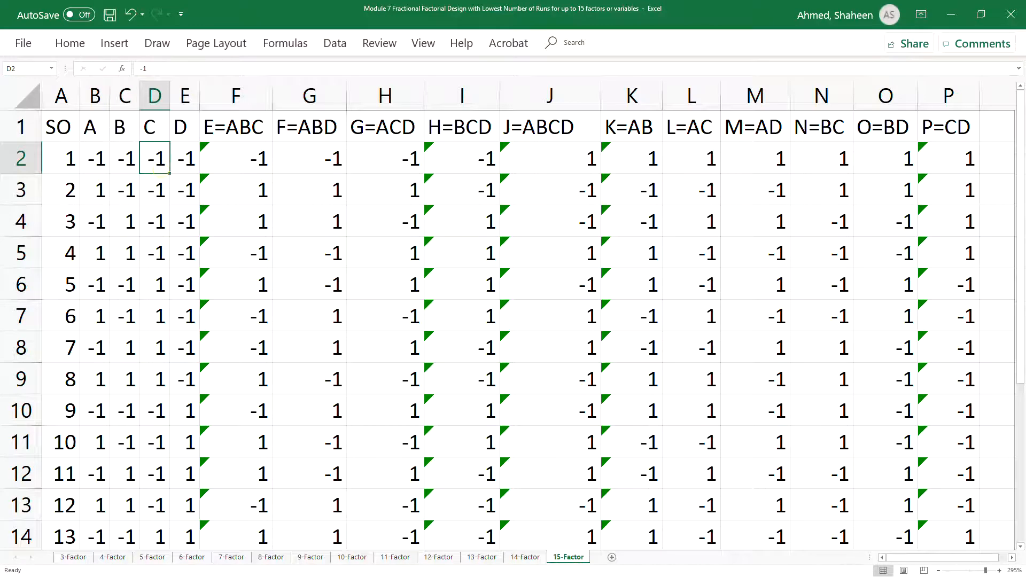
{"action": "left_click_drag", "start_coordinate": [95, 129], "coordinate": [180, 129]}
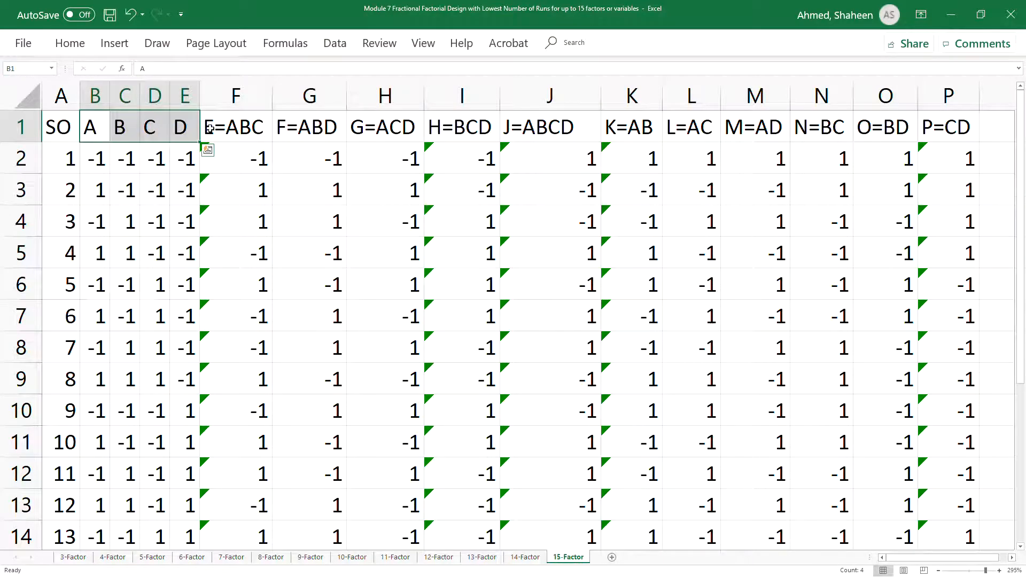
{"action": "left_click", "coordinate": [297, 132]}
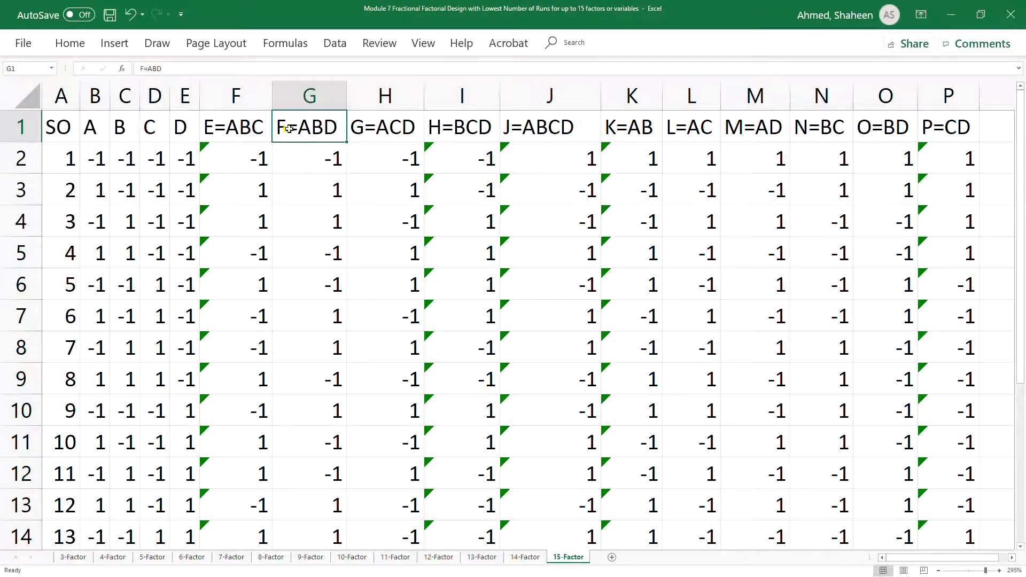
{"action": "double_click", "coordinate": [303, 127]}
{"action": "left_click_drag", "start_coordinate": [303, 127], "coordinate": [338, 126]}
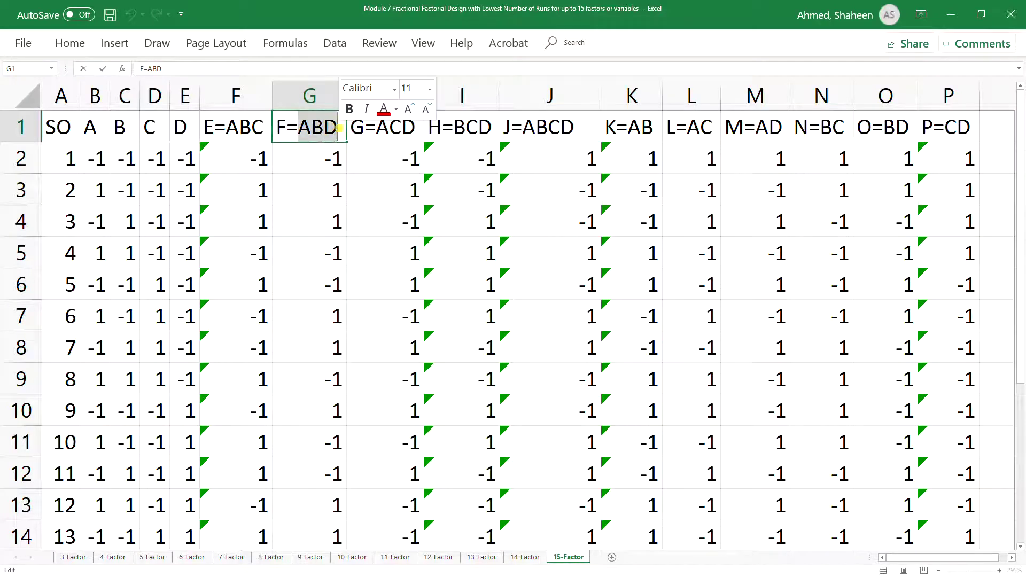
{"action": "left_click", "coordinate": [374, 129]}
{"action": "double_click", "coordinate": [377, 127]}
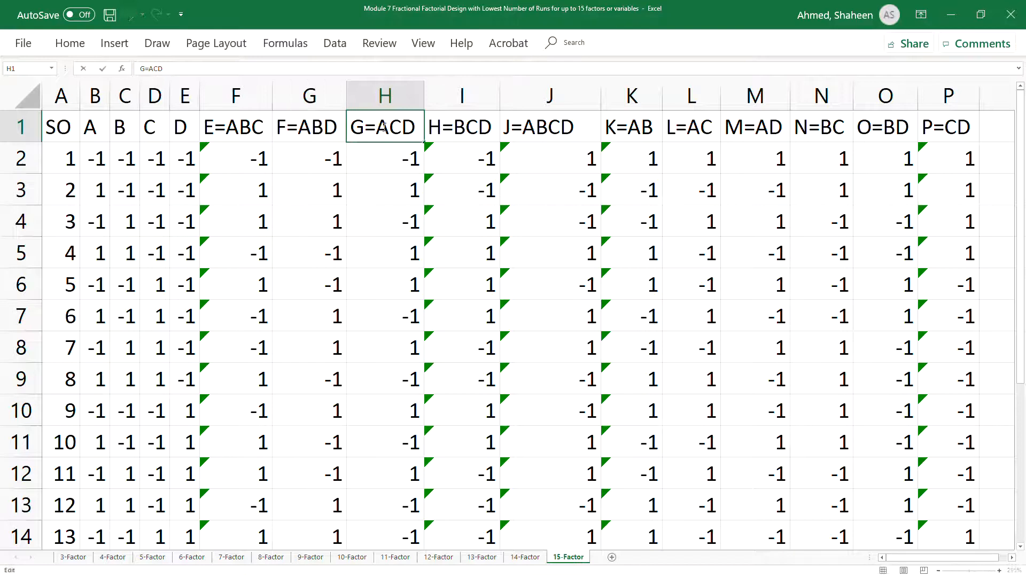
{"action": "left_click_drag", "start_coordinate": [377, 127], "coordinate": [415, 127]}
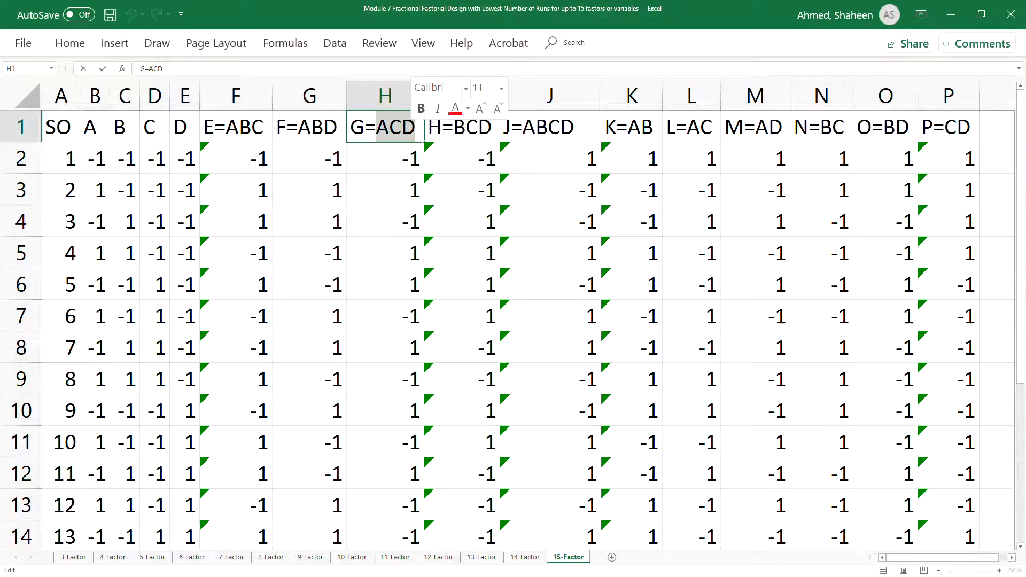
{"action": "left_click", "coordinate": [453, 129]}
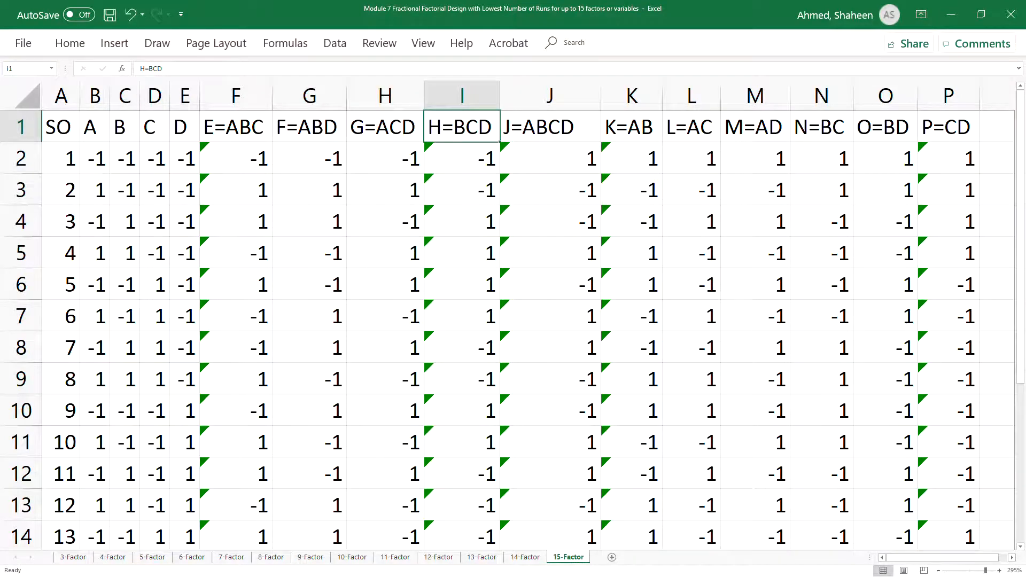
{"action": "left_click", "coordinate": [538, 128]}
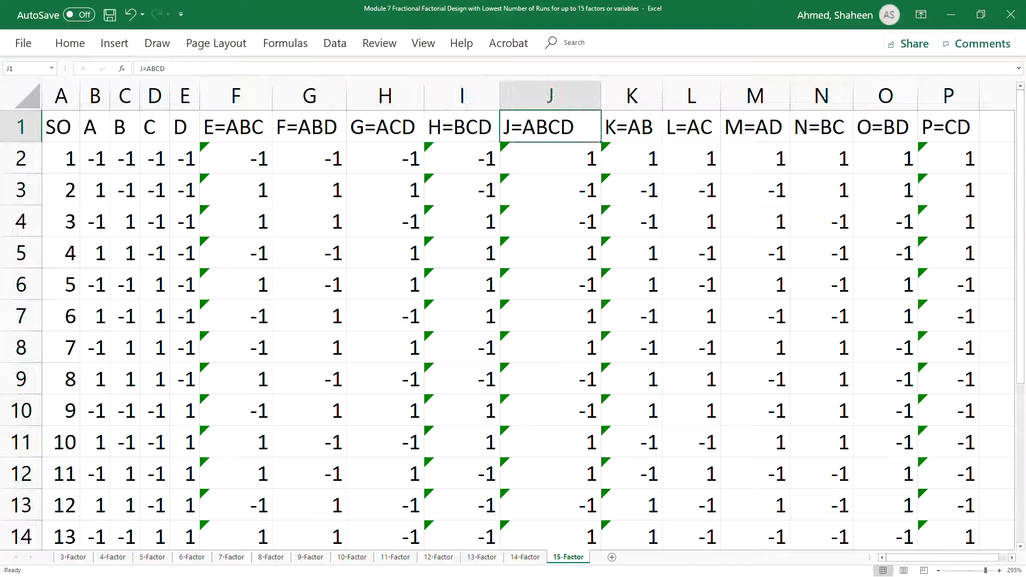
{"action": "left_click_drag", "start_coordinate": [95, 128], "coordinate": [189, 132]}
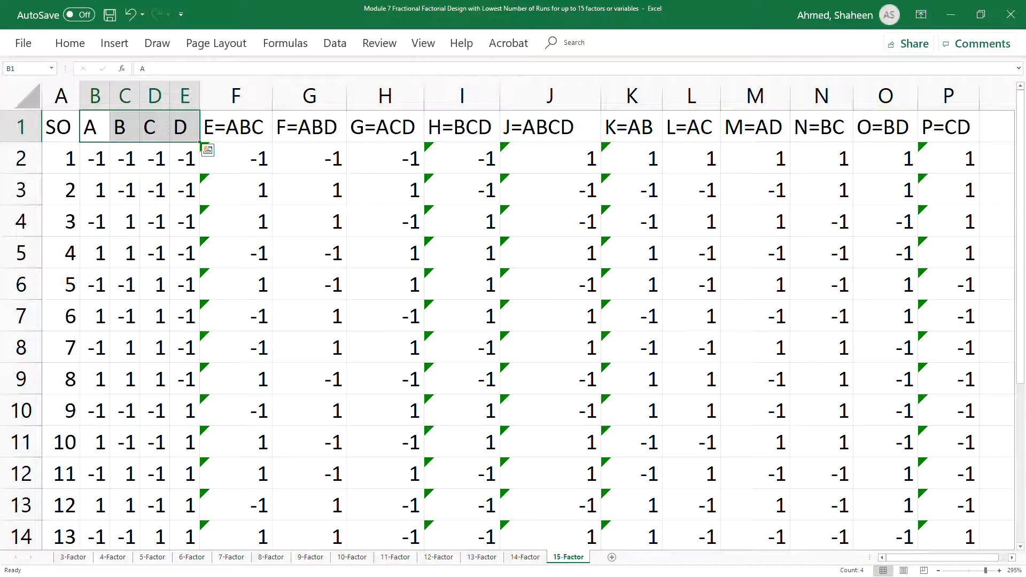
Step: Step through the two-factor generators K=AB, L=AC, M=AD, N=BC, O=BD, P=CD and highlight all generated columns
{"action": "left_click", "coordinate": [633, 127]}
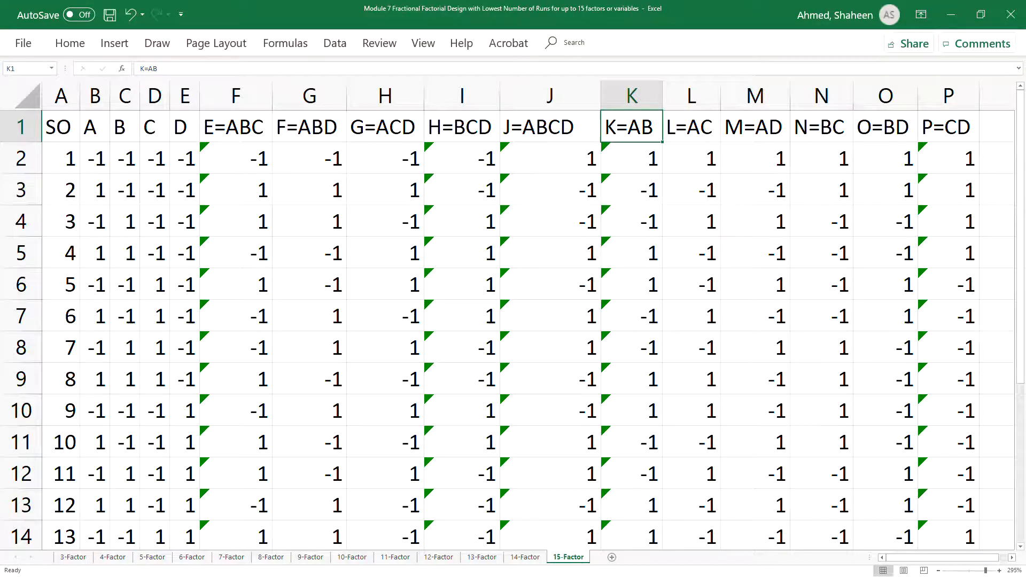
{"action": "left_click", "coordinate": [691, 128]}
{"action": "left_click", "coordinate": [755, 129]}
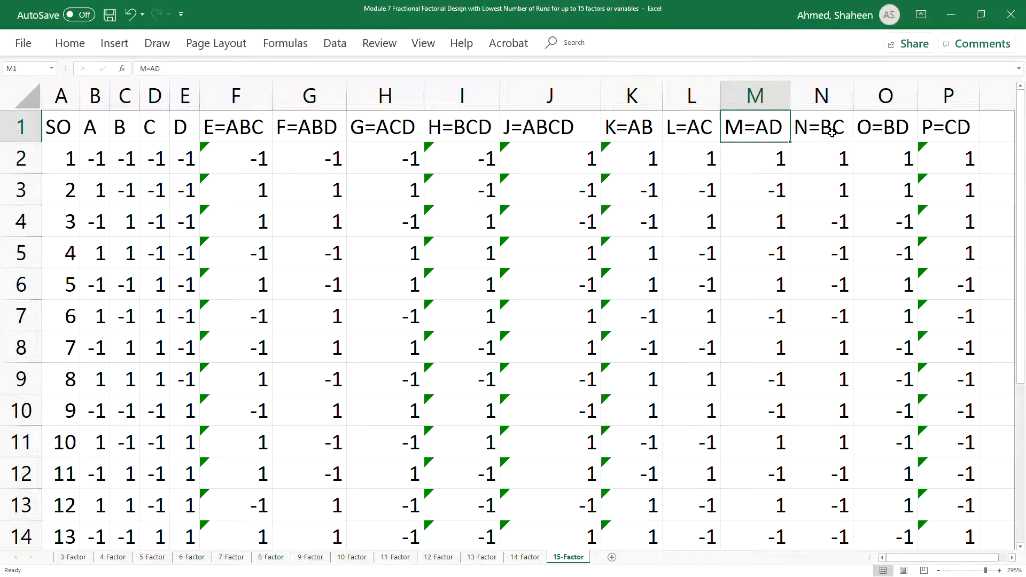
{"action": "left_click", "coordinate": [826, 128]}
{"action": "left_click", "coordinate": [885, 129]}
{"action": "left_click", "coordinate": [945, 128]}
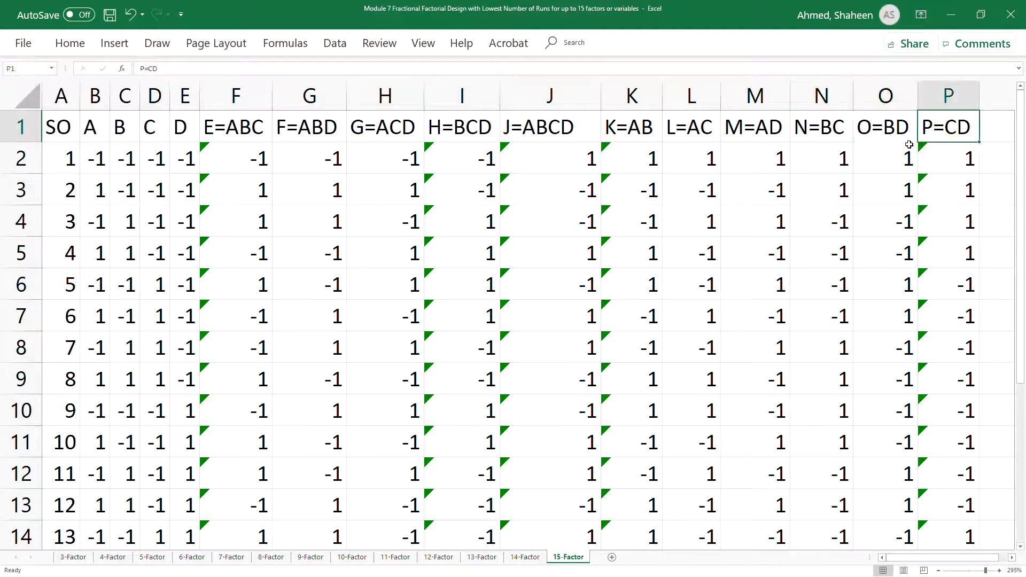
{"action": "mouse_move", "coordinate": [949, 96]}
{"action": "left_mouse_down"}
{"action": "mouse_move", "coordinate": [231, 219]}
{"action": "mouse_move", "coordinate": [50, 233]}
{"action": "left_mouse_up"}
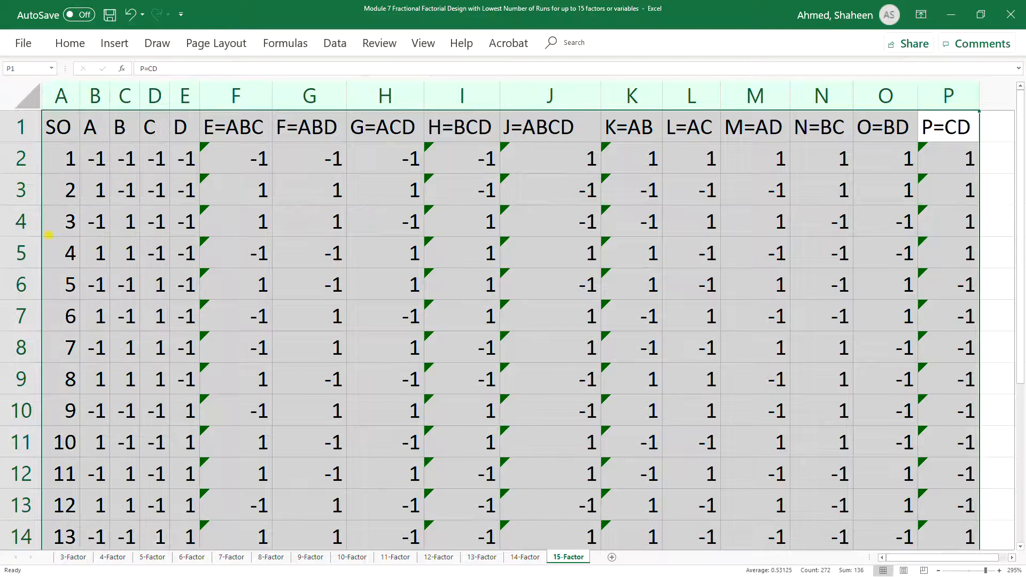
{"action": "scroll", "coordinate": [208, 305], "scroll_direction": "down", "scroll_amount": 6}
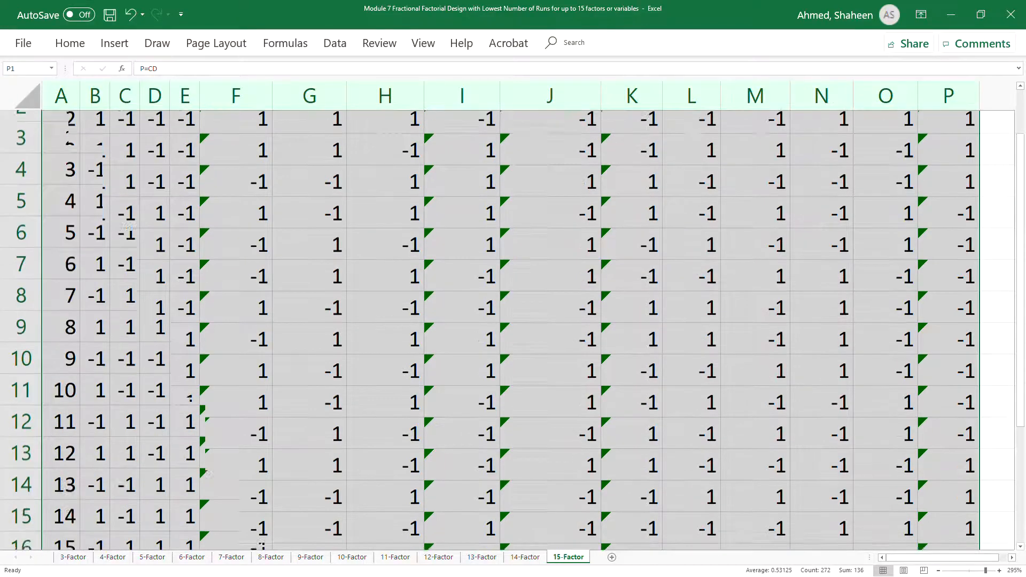
{"action": "scroll", "coordinate": [209, 311], "scroll_direction": "up", "scroll_amount": 6}
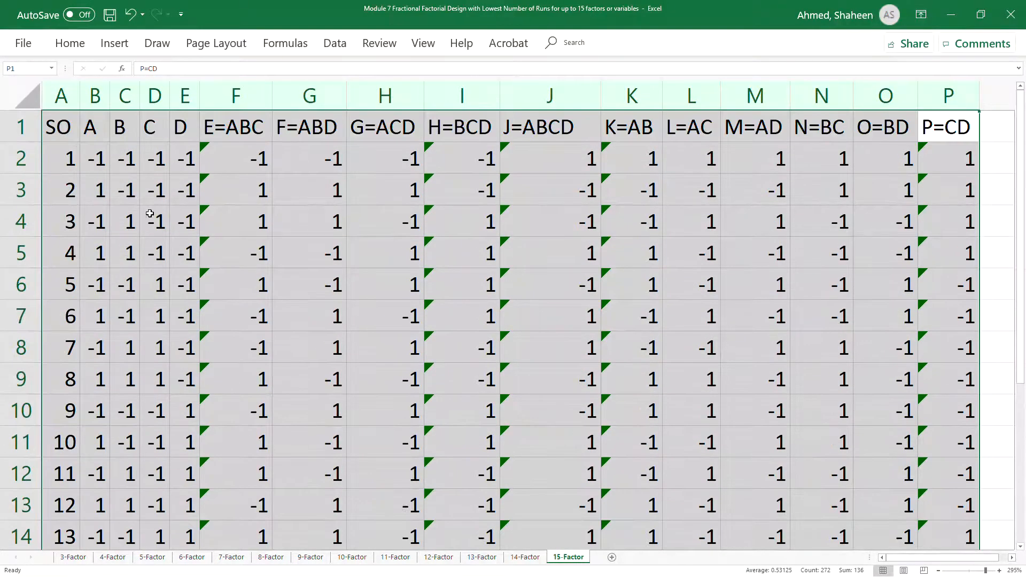
{"action": "left_click", "coordinate": [124, 189]}
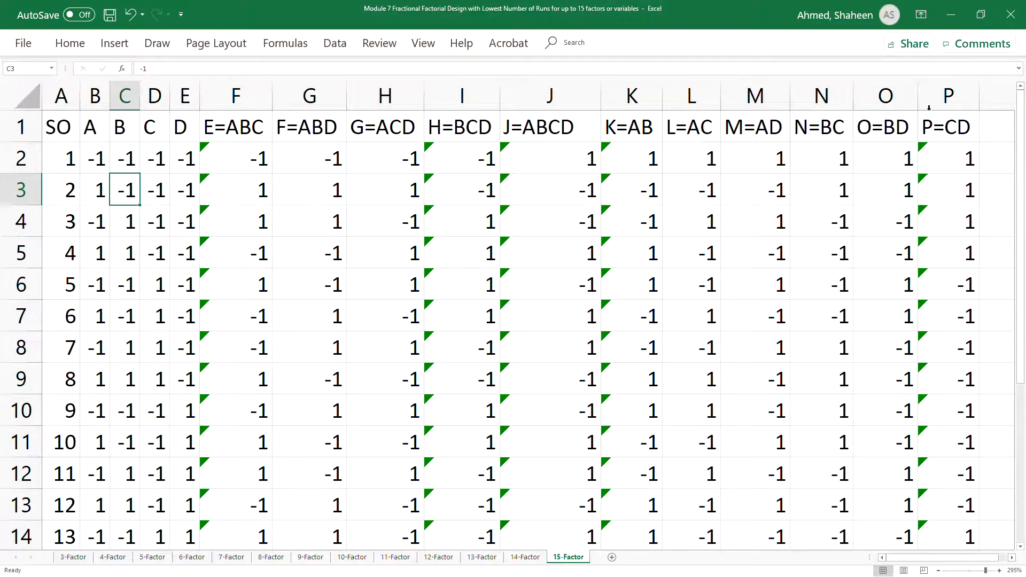
Step: Check an L=AC product formula on the 14-Factor sheet, then move through 13-Factor to the 8-Factor sheet
{"action": "left_click", "coordinate": [949, 97]}
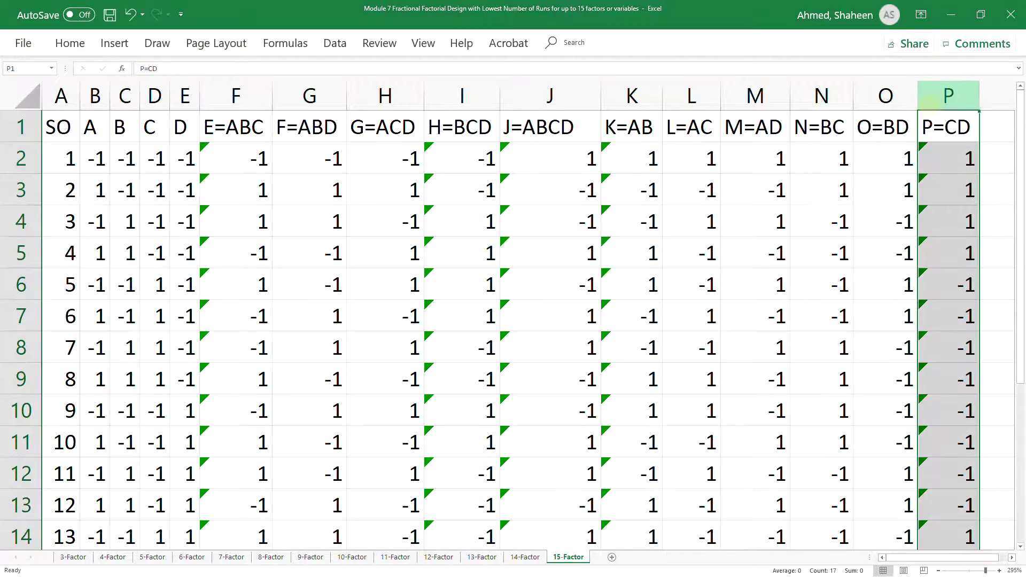
{"action": "left_click", "coordinate": [525, 557]}
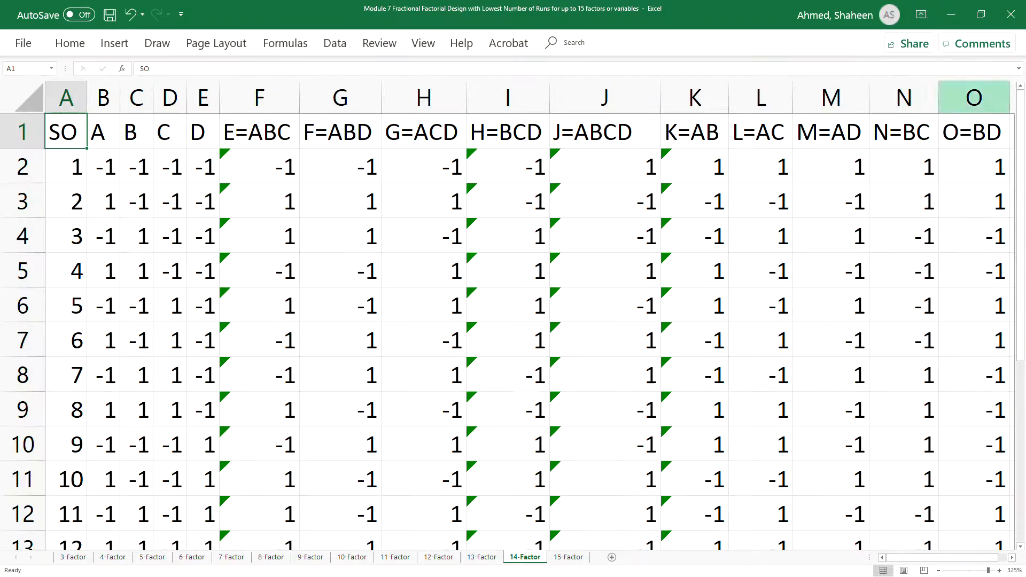
{"action": "left_click", "coordinate": [760, 340]}
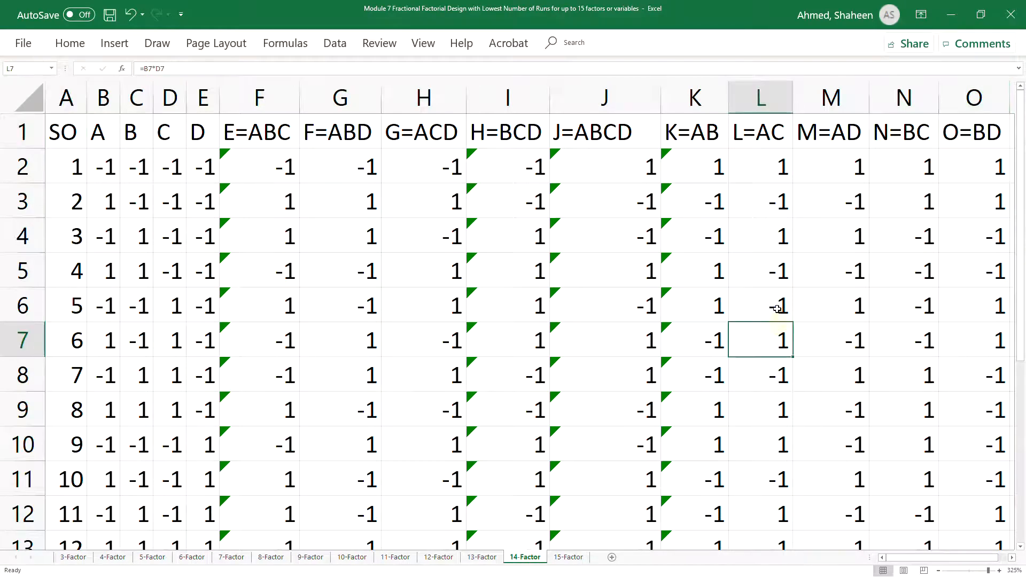
{"action": "scroll", "coordinate": [760, 340], "scroll_direction": "down", "scroll_amount": 1}
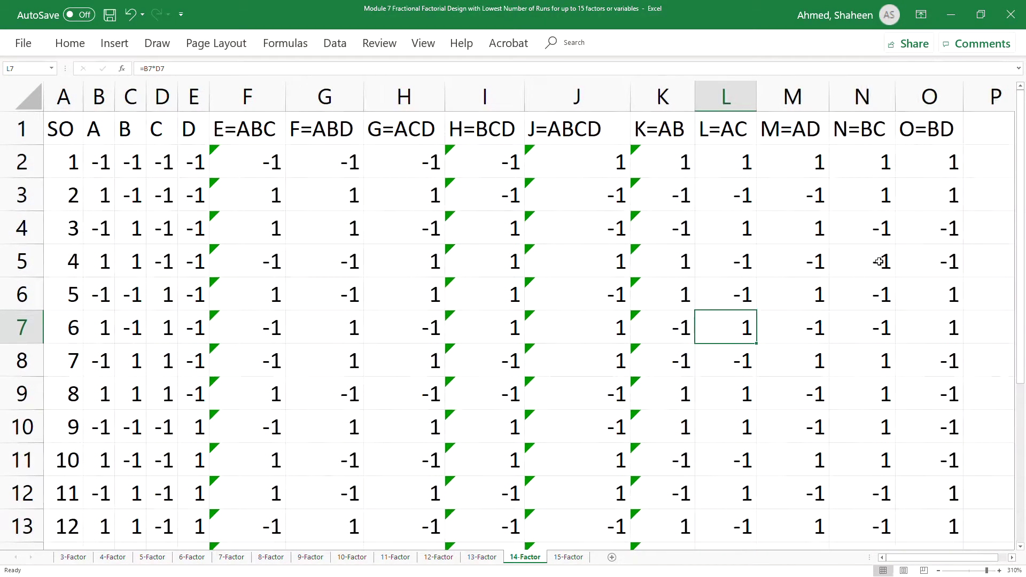
{"action": "left_click", "coordinate": [481, 557]}
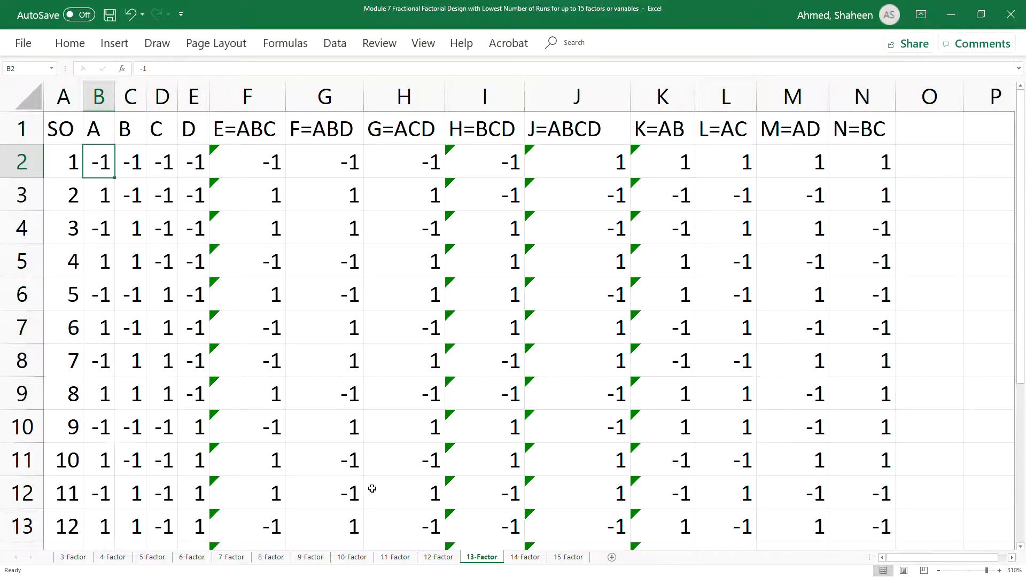
{"action": "left_click", "coordinate": [271, 558]}
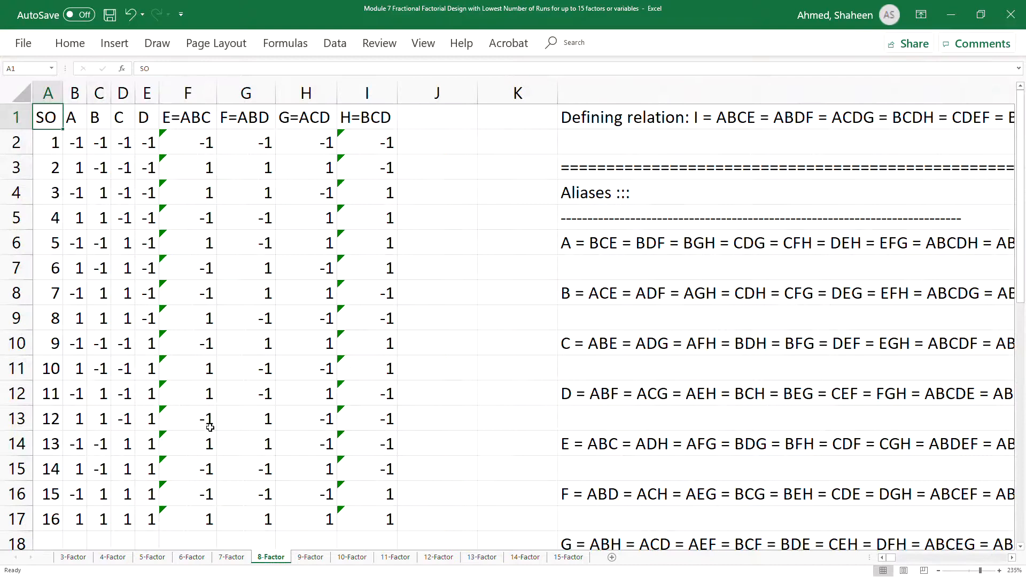
Step: Highlight the 8-Factor base columns, generators E=ABC–H=BCD and run 16, then switch to the 7-Factor sheet
{"action": "left_click_drag", "start_coordinate": [47, 93], "coordinate": [147, 95]}
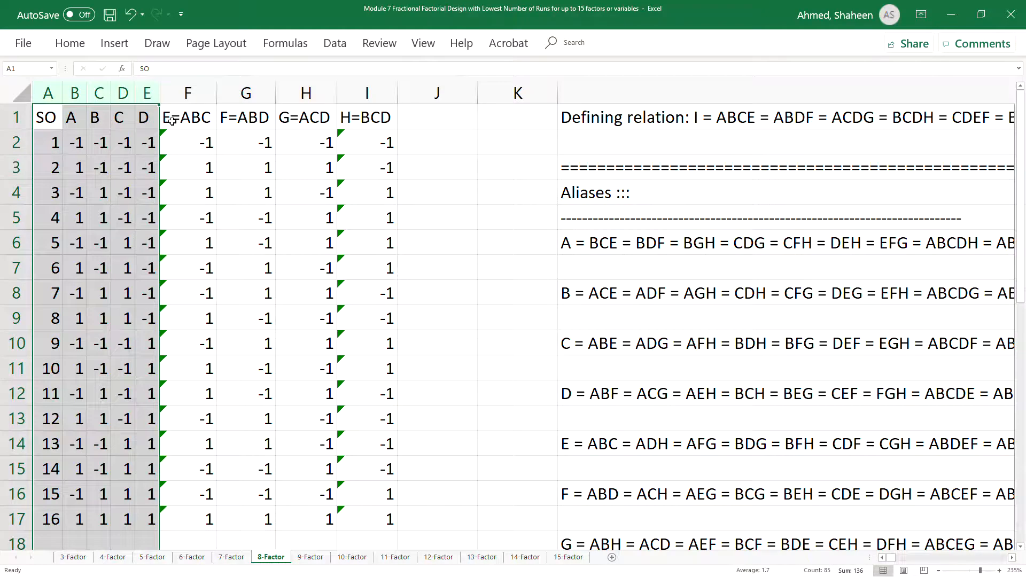
{"action": "left_click_drag", "start_coordinate": [187, 94], "coordinate": [366, 95]}
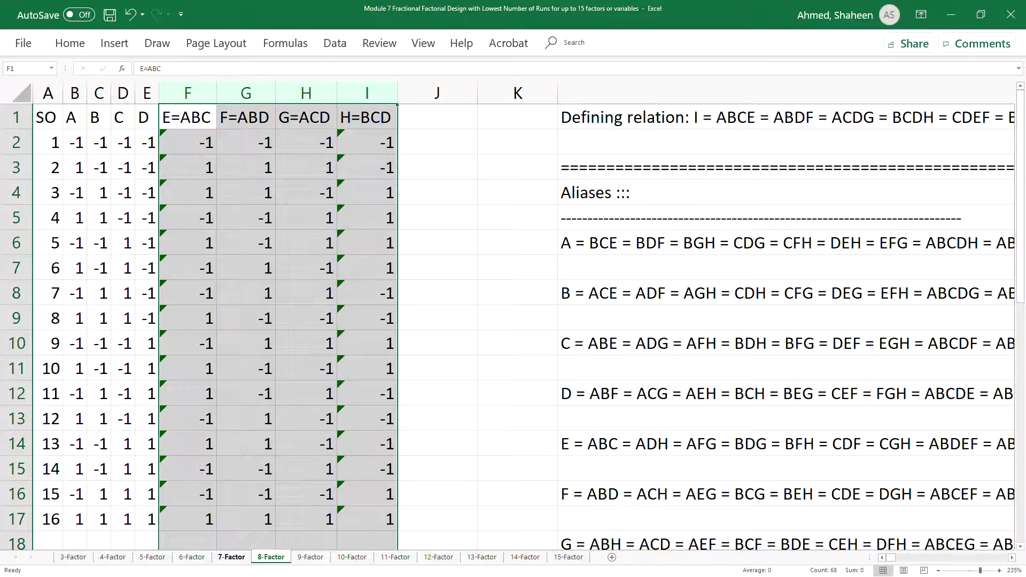
{"action": "left_click", "coordinate": [16, 519]}
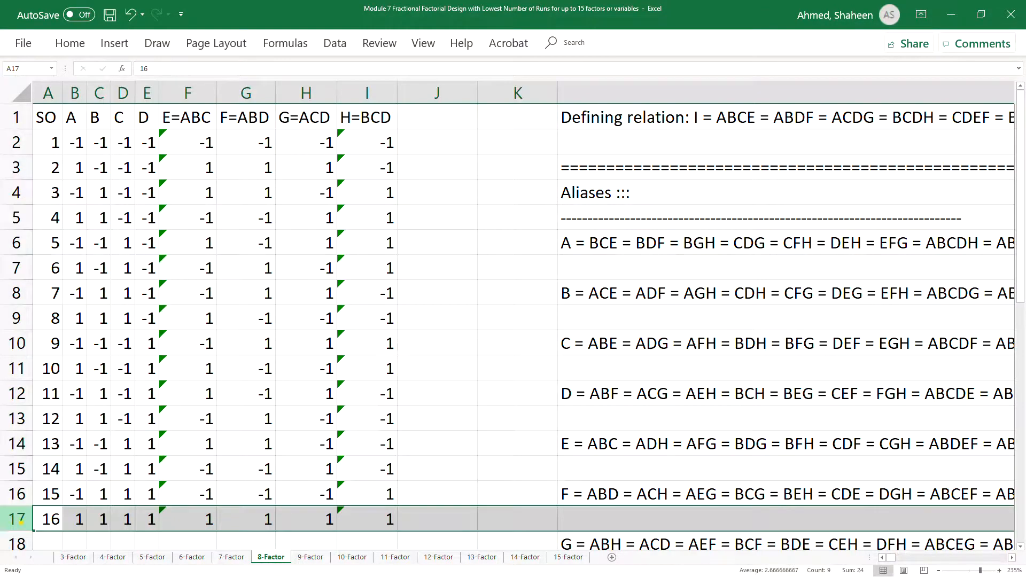
{"action": "left_click", "coordinate": [233, 557]}
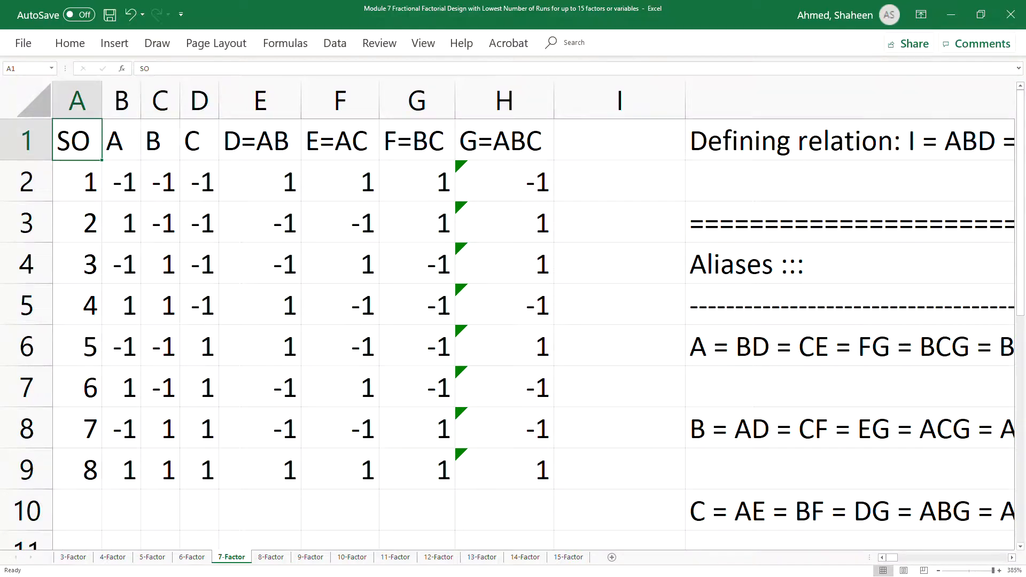
Step: Highlight the 7-Factor sheet's A, B, C values, run order and the whole eight-run design table
{"action": "mouse_move", "coordinate": [121, 143]}
{"action": "left_mouse_down"}
{"action": "mouse_move", "coordinate": [205, 426]}
{"action": "mouse_move", "coordinate": [207, 469]}
{"action": "left_mouse_up"}
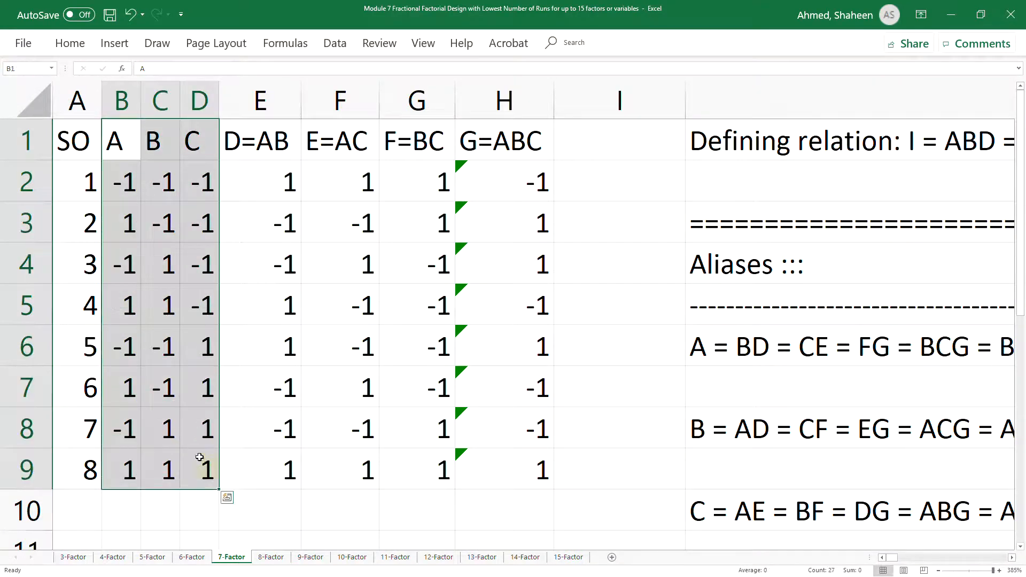
{"action": "left_click_drag", "start_coordinate": [76, 142], "coordinate": [198, 469]}
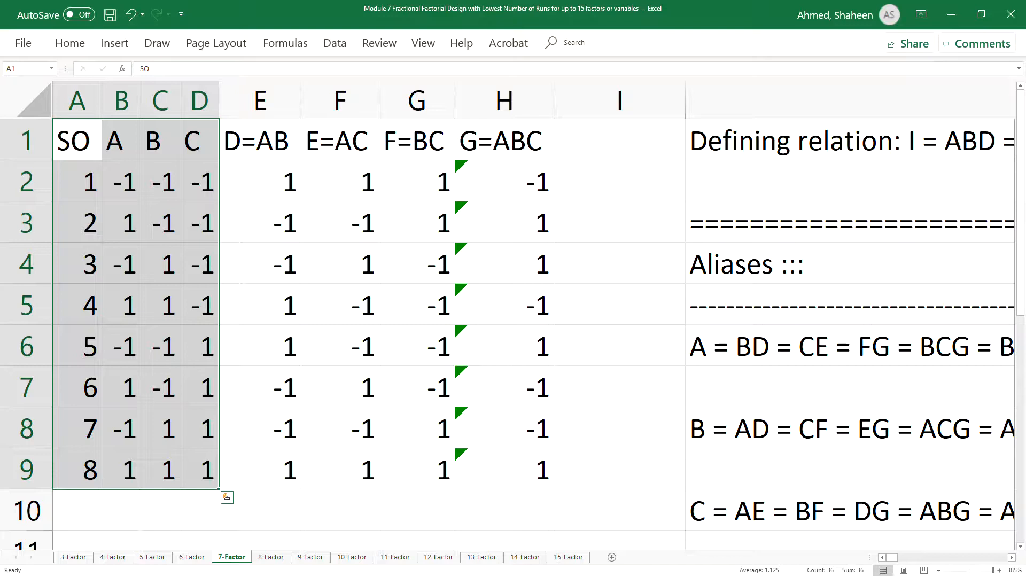
{"action": "left_click_drag", "start_coordinate": [76, 141], "coordinate": [559, 452]}
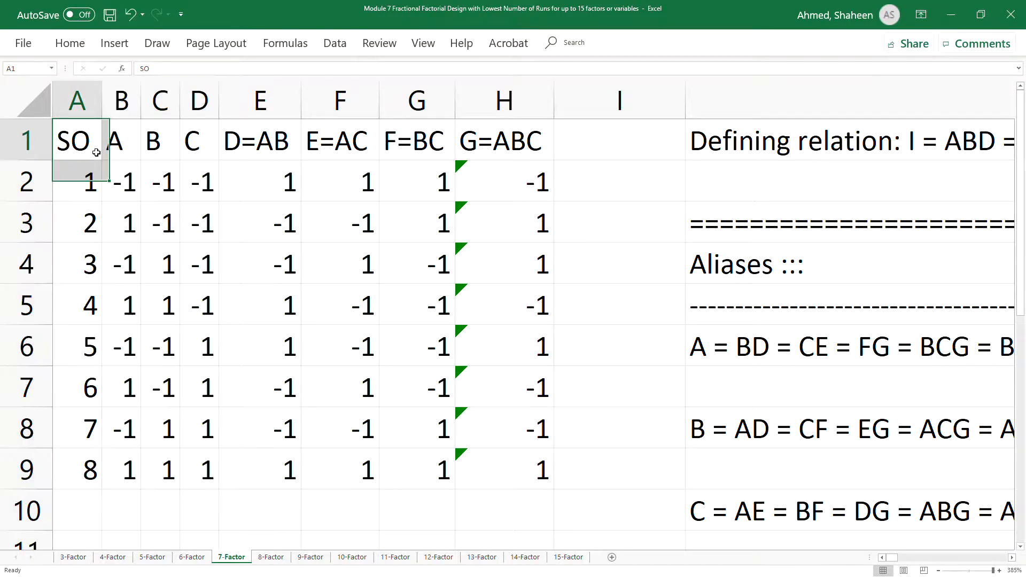
Step: Switch through the 6-Factor sheet to the 5-Factor sheet with D=AB and E=AC
{"action": "left_click", "coordinate": [191, 557]}
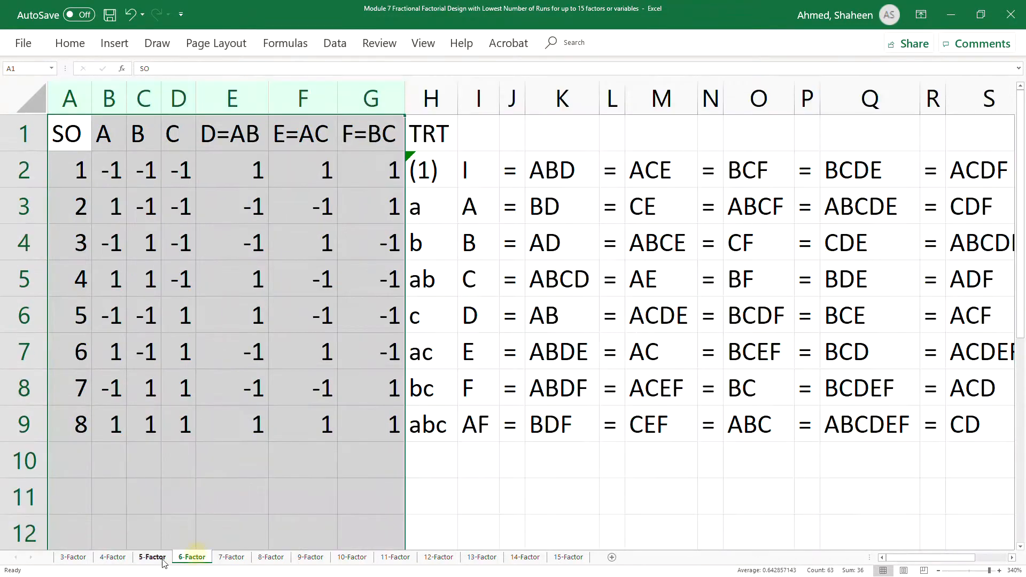
{"action": "left_click", "coordinate": [152, 557]}
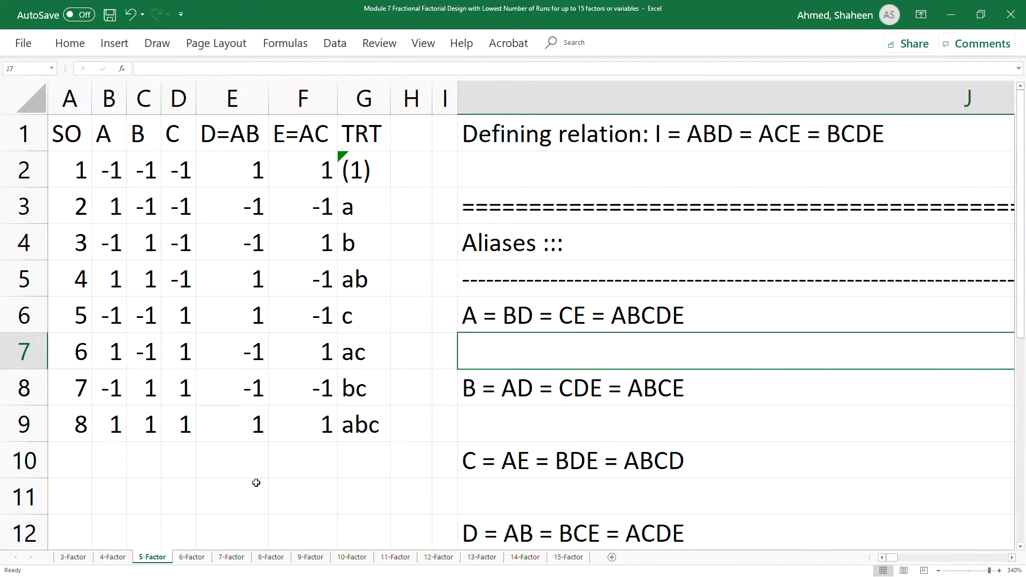